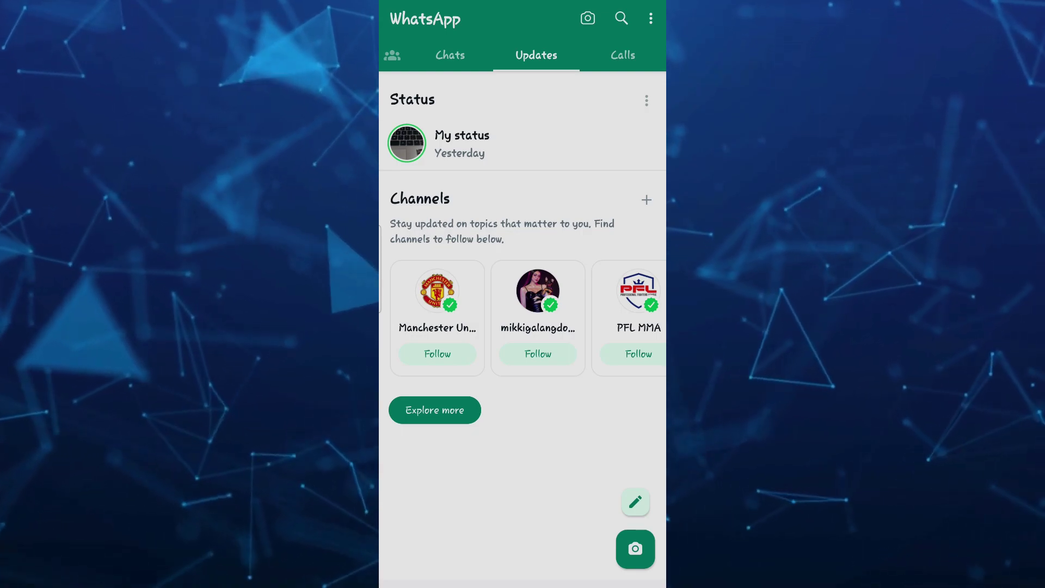
Step: Show the Status options menu with Muted updates and Status privacy on the Updates tab
{"action": "left_click", "coordinate": [646, 100]}
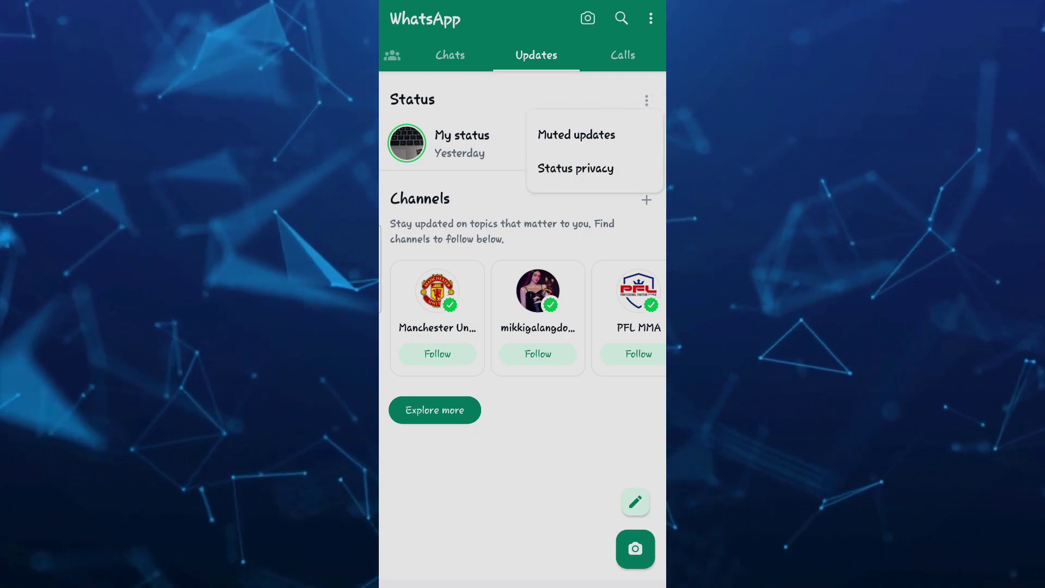
Step: Choose Muted updates from the Status menu to list the one muted contact
{"action": "left_click", "coordinate": [576, 135]}
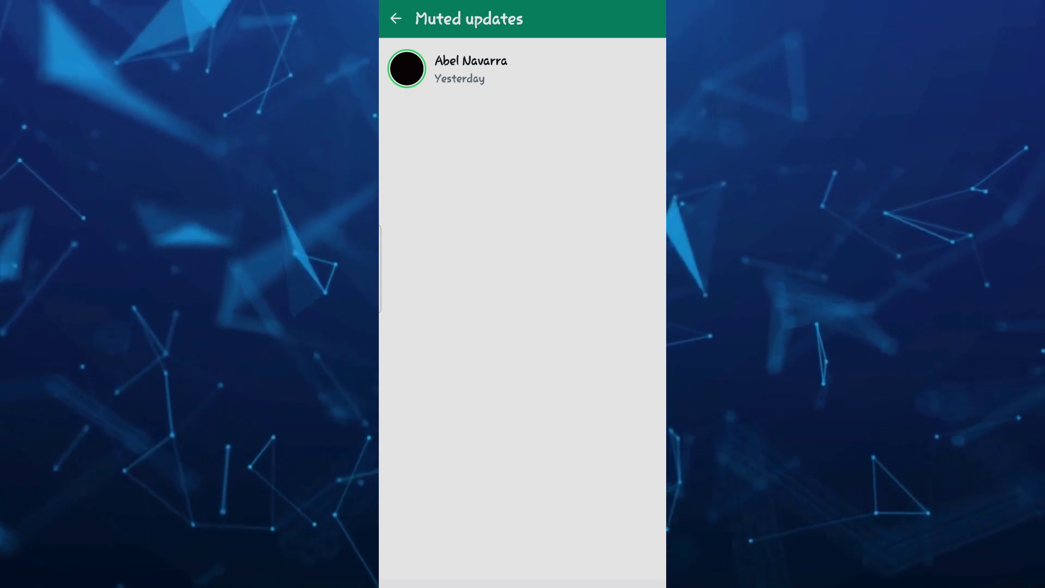